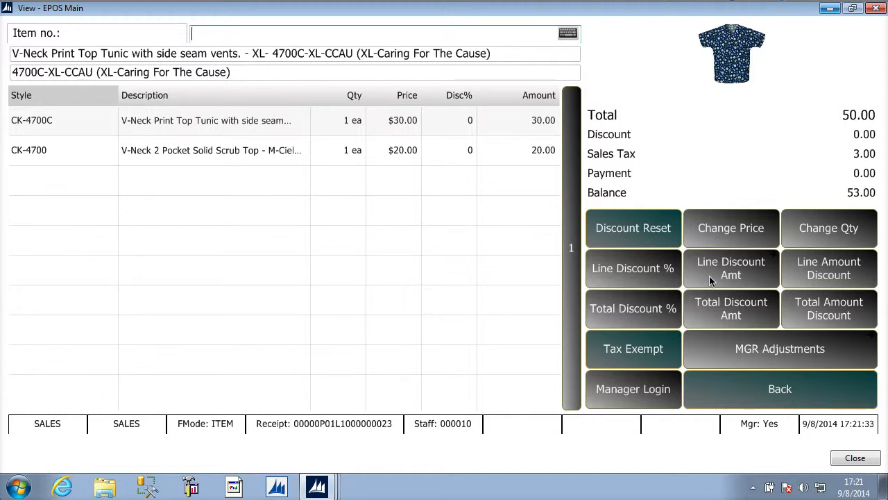
Apply a 10% line discount to the V-Neck Print Top Tunic with Sale Discount as the reason
click(640, 275)
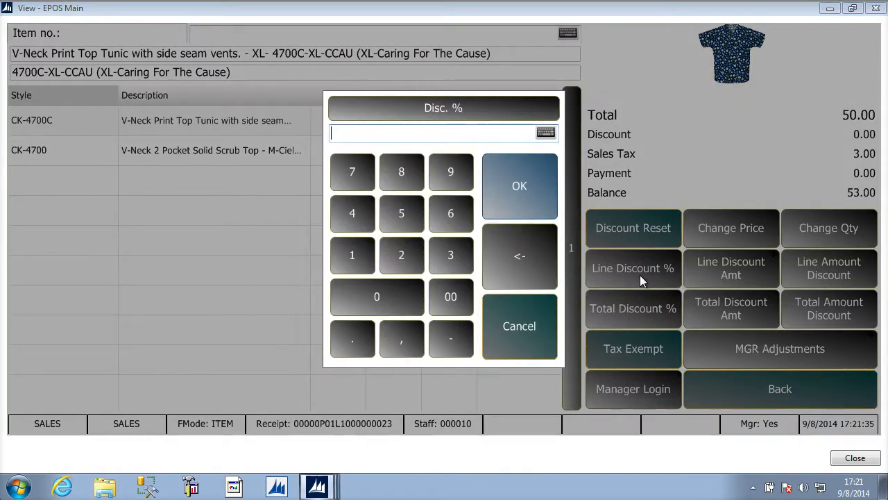
text(10)
click(517, 165)
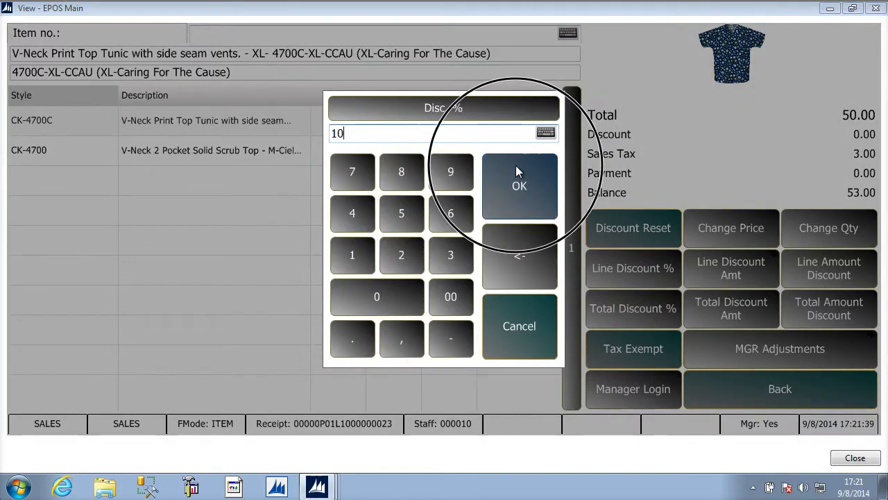
click(579, 356)
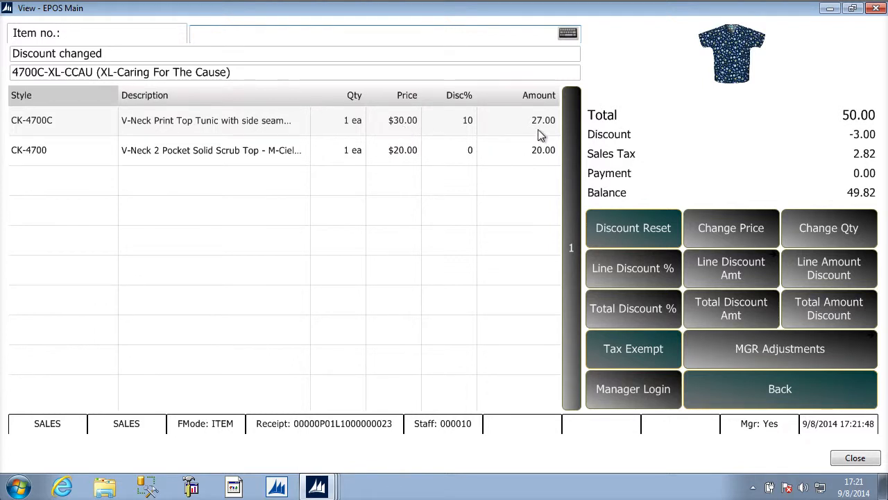
Apply a 20% total discount to the whole sale on top of the line discount
click(627, 310)
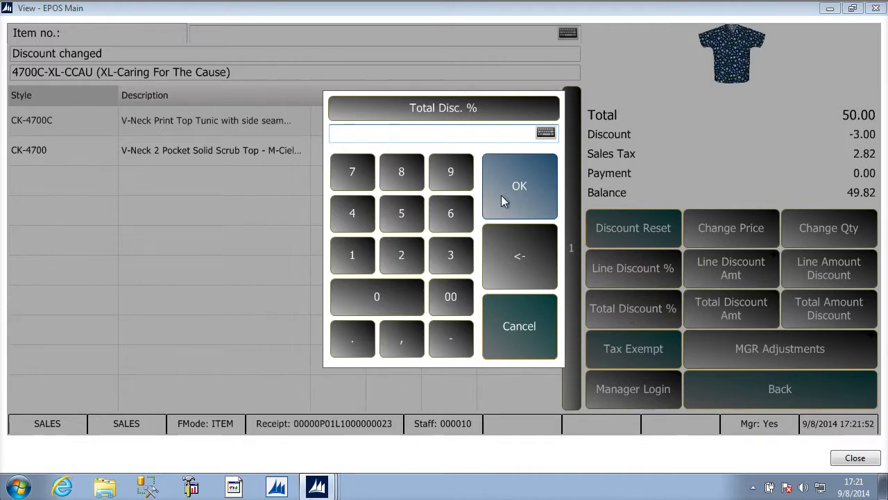
text(20)
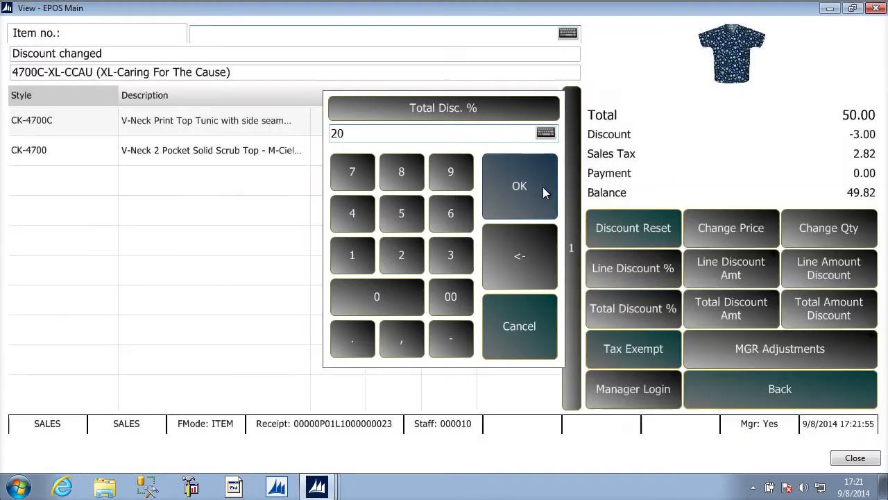
click(543, 186)
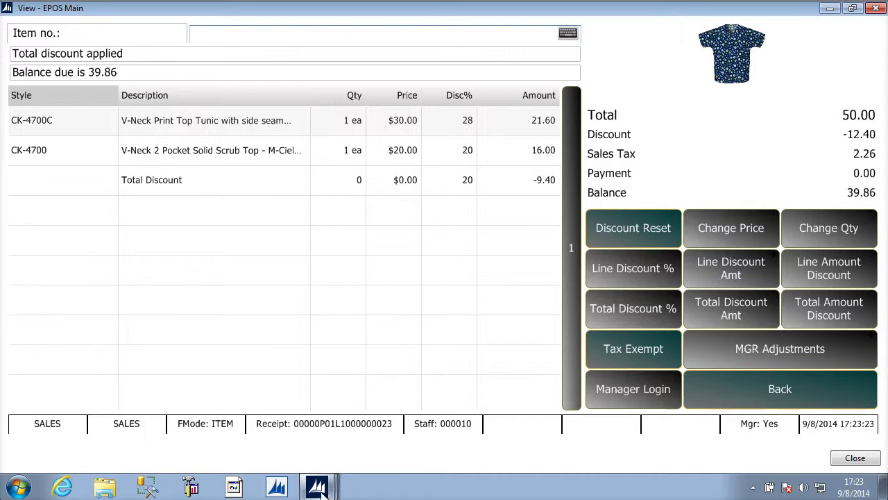
Total the sale and complete it by tendering the full balance due in cash
click(753, 389)
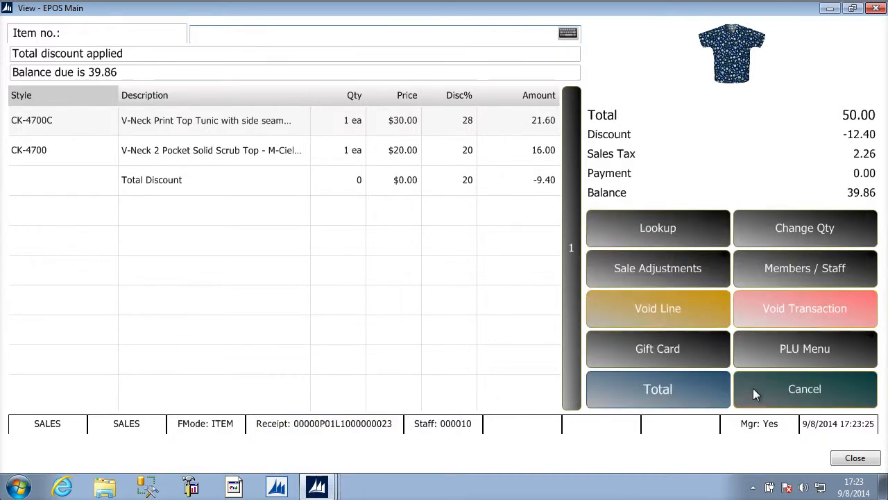
click(663, 390)
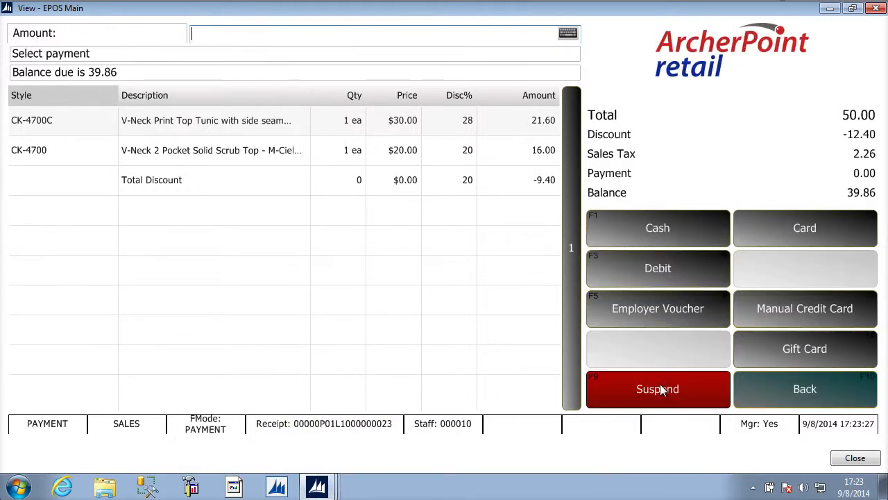
click(680, 231)
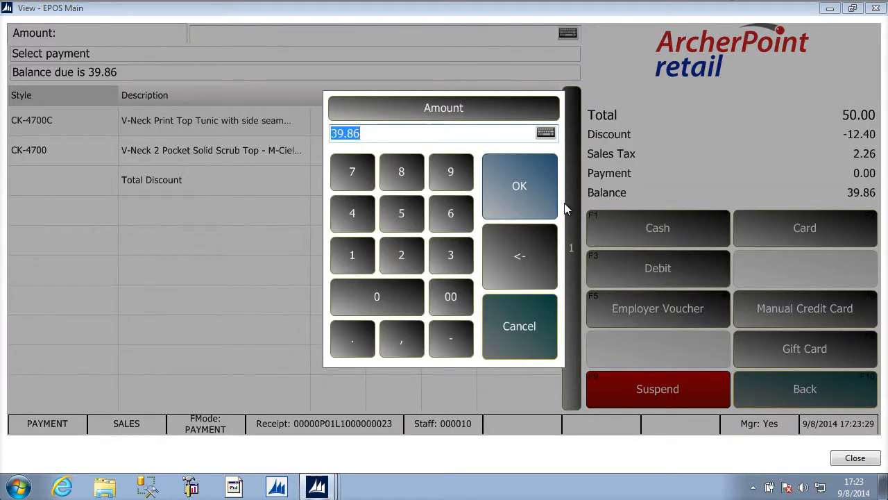
click(531, 194)
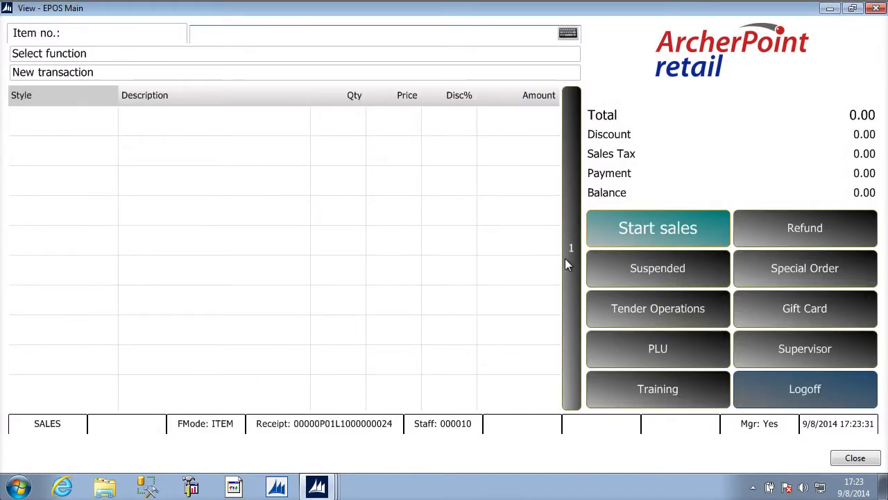
Examine the discount entries of the latest sale in the Transaction Register, then close the entries
click(326, 491)
click(282, 386)
scroll(399, 380, down, 1)
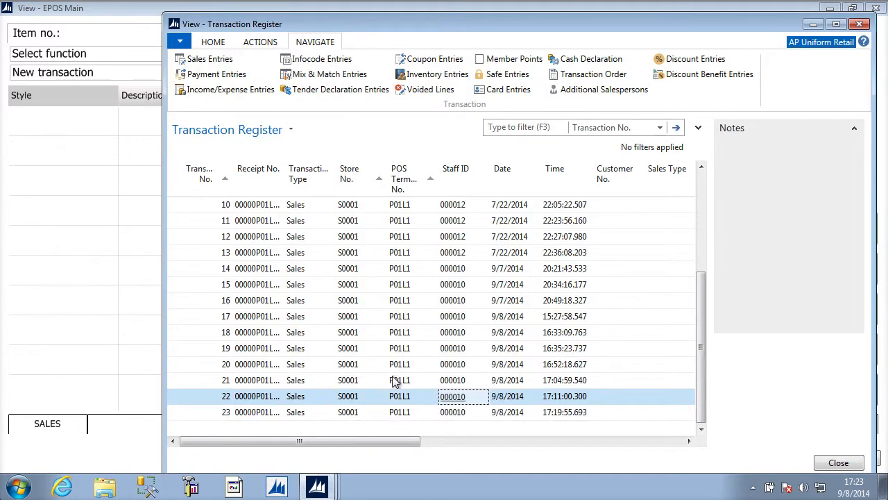
click(308, 421)
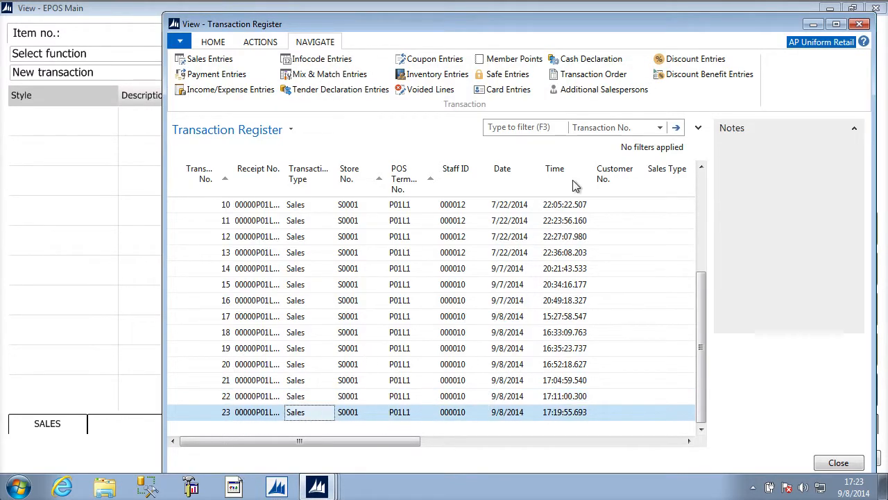
click(683, 62)
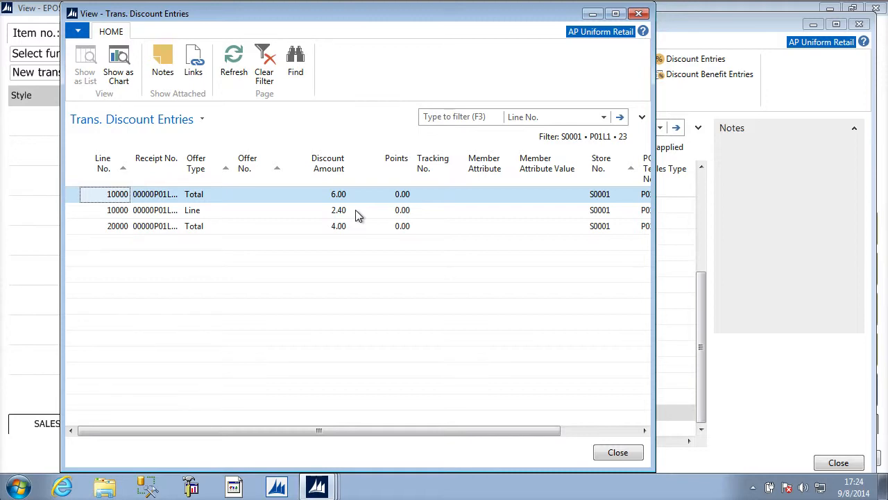
click(610, 452)
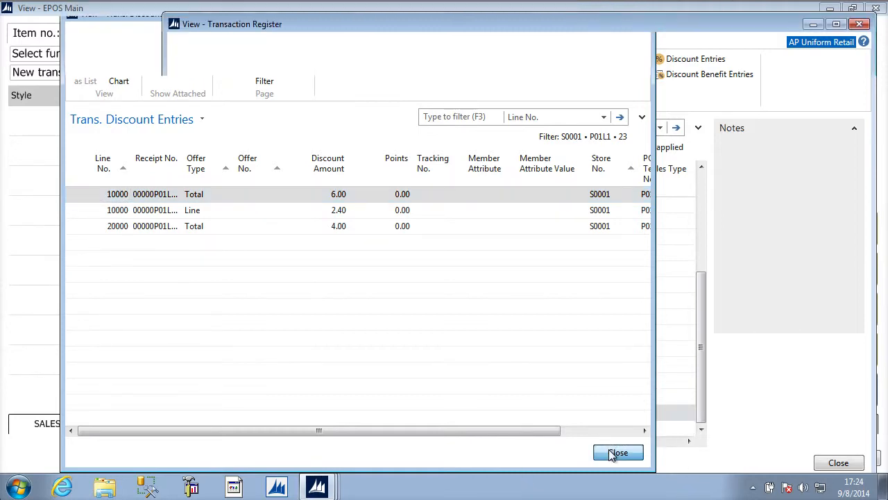
Switch to Retail Setup and review the settings that control how manual discounts are calculated
click(317, 486)
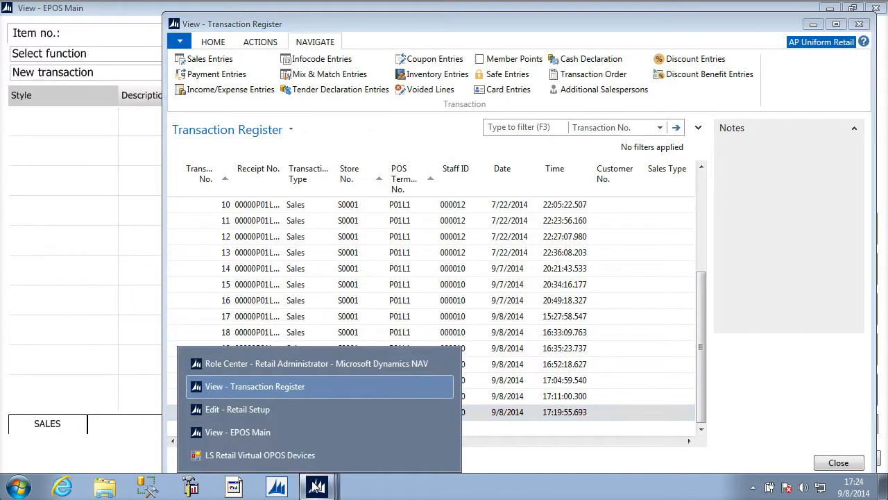
click(267, 410)
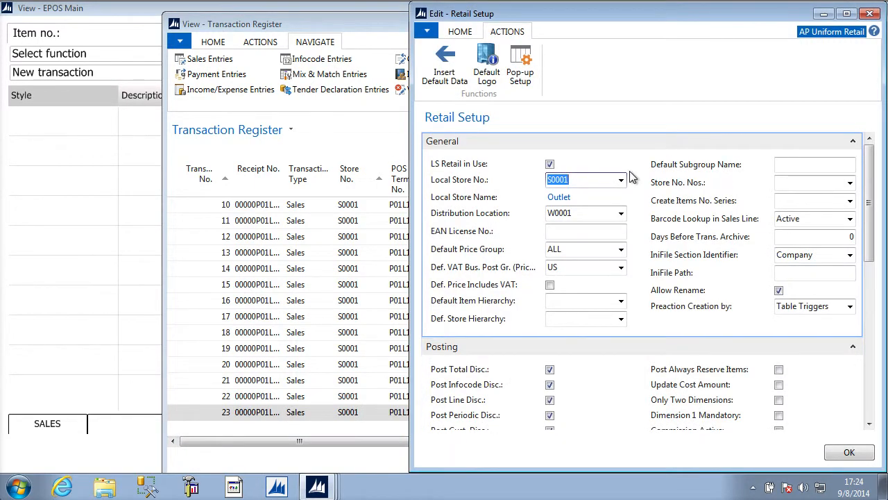
scroll(608, 355, down, 10)
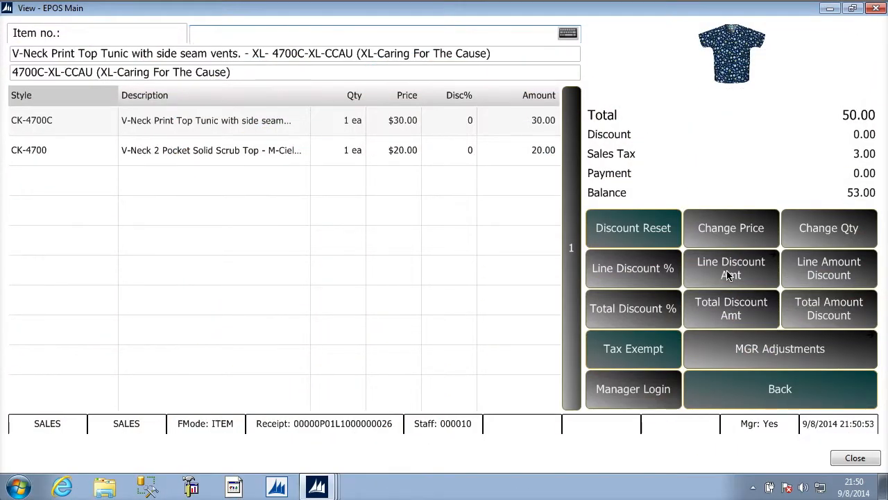
Apply a total discount amount of 10 to the sale with the two V-Neck tops
click(735, 314)
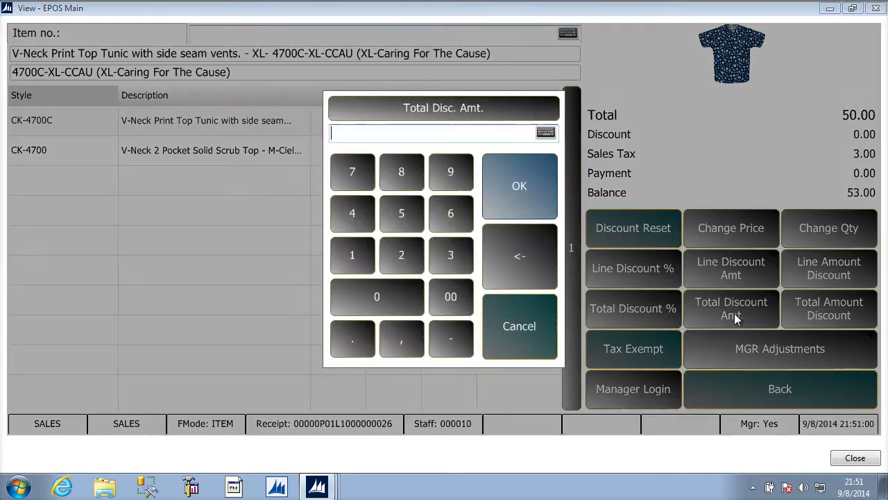
text(10)
click(518, 195)
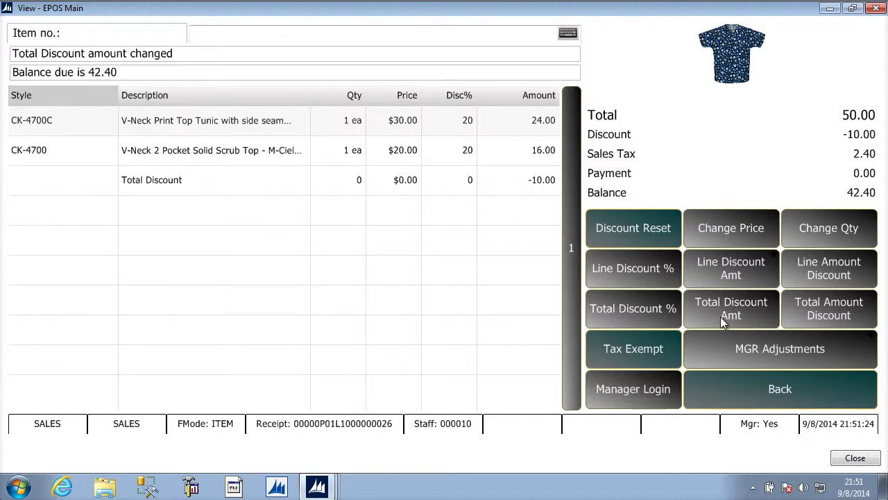
Apply a line discount amount of 3 to the V-Neck Print Top Tunic with Sale Discount as the reason
click(229, 125)
click(738, 267)
text(3)
click(512, 185)
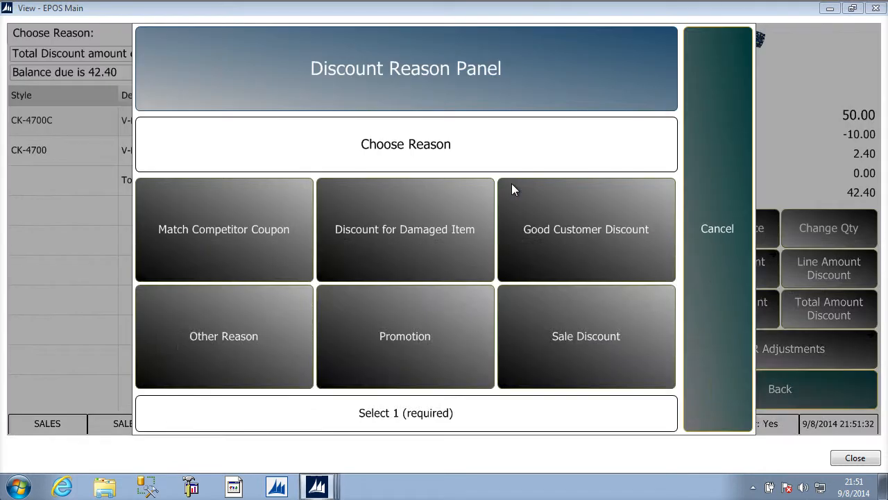
click(573, 343)
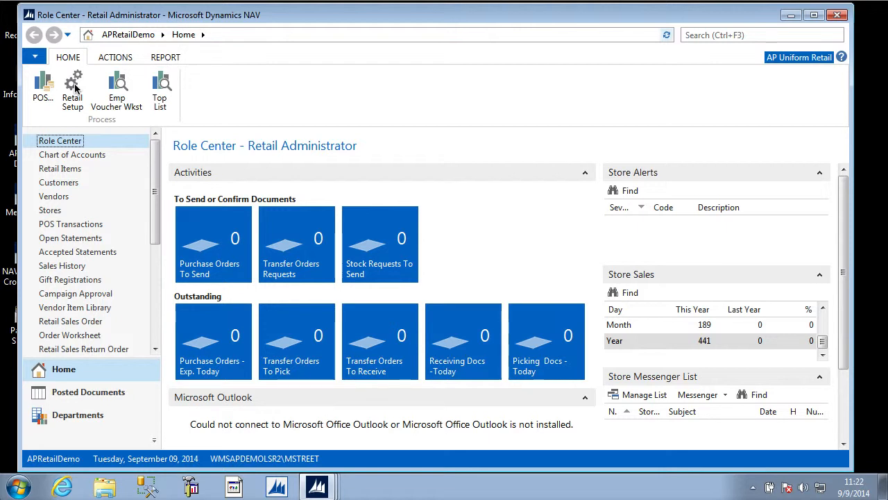
Open Retail Setup from the Role Center and set the Line Disc. Manual Function to Highest
click(75, 87)
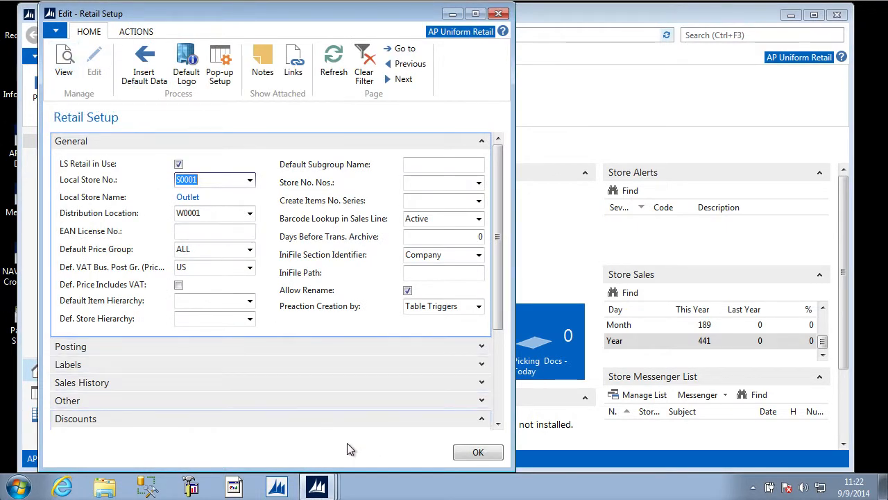
scroll(331, 392, down, 3)
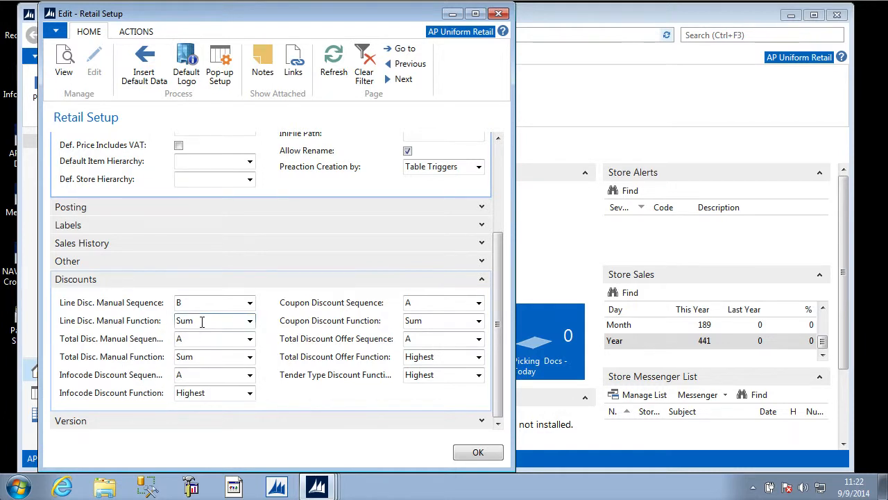
click(252, 324)
click(228, 339)
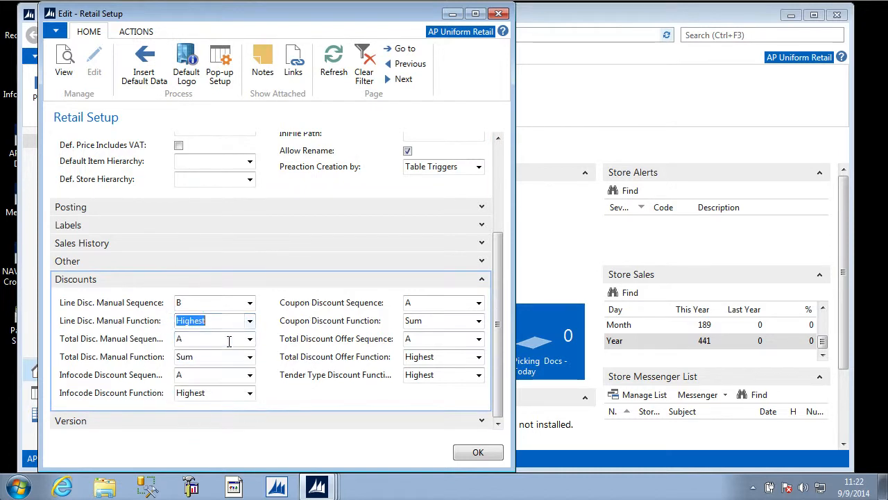
Set the Total Disc. Manual Function to Highest and the Line Disc. Manual Sequence to A
click(250, 356)
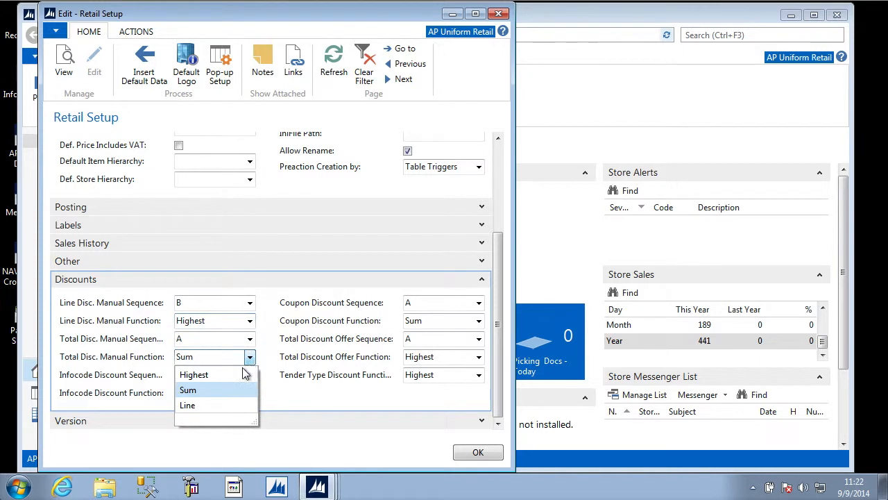
click(212, 375)
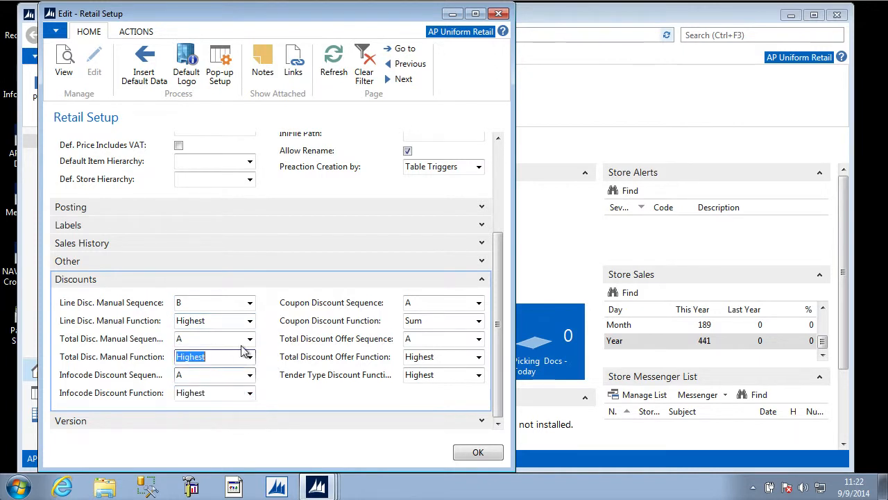
click(249, 303)
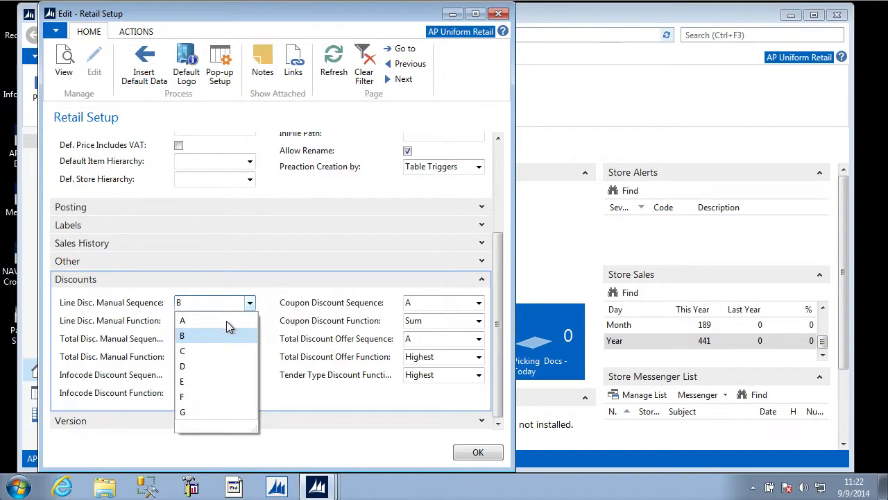
click(226, 321)
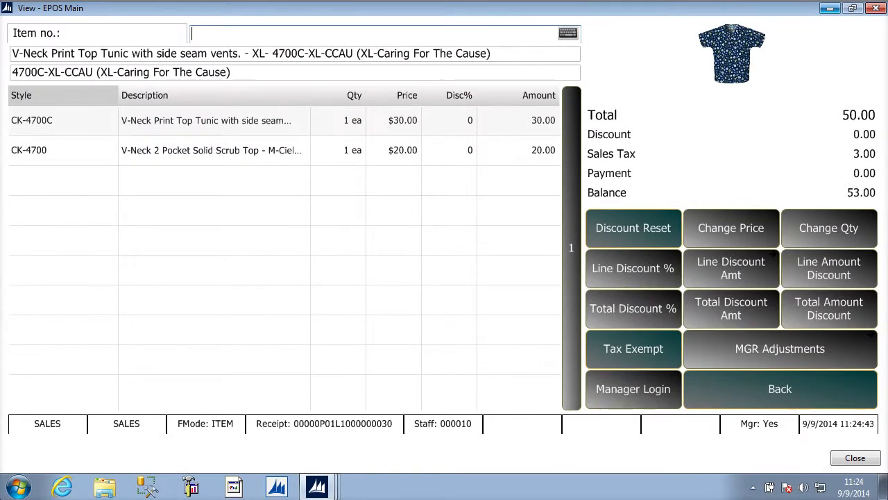
Give the V-Neck Print Top Tunic in the new sale a 10% line discount with reason Sale Discount
click(645, 274)
text(10)
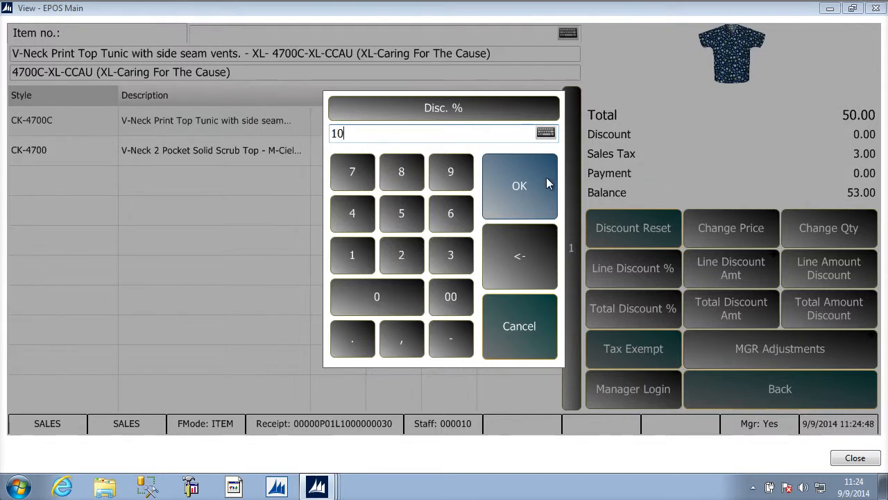
click(519, 190)
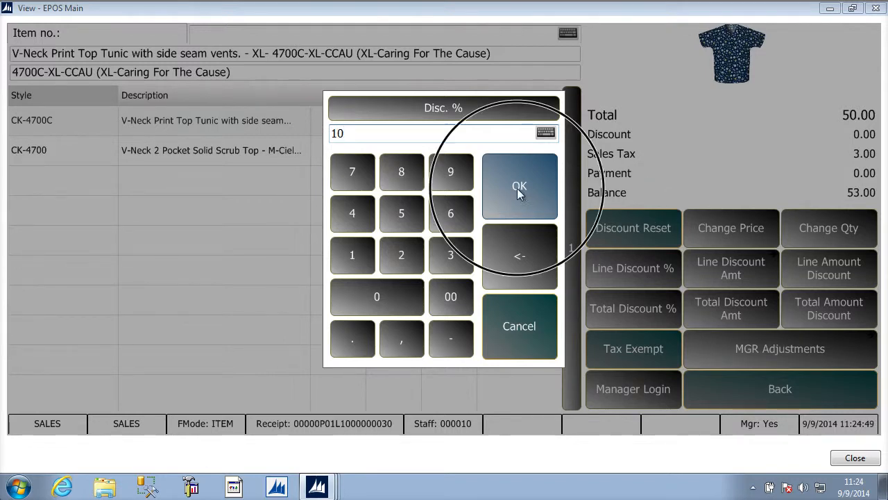
click(599, 335)
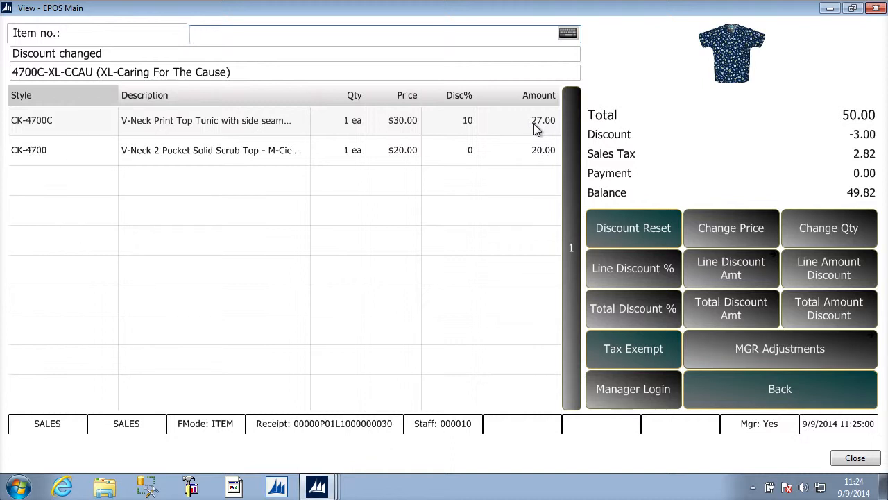
Apply a 20% total discount to the new sale to test the Highest discount function
click(647, 313)
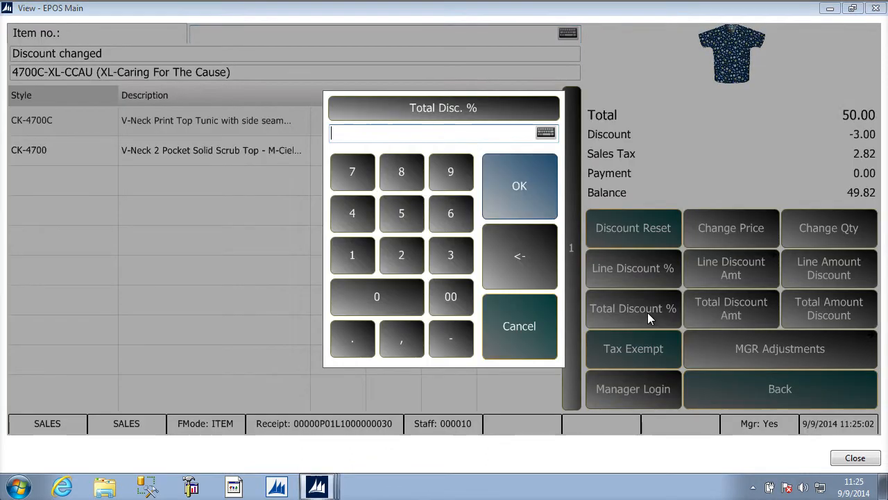
text(20)
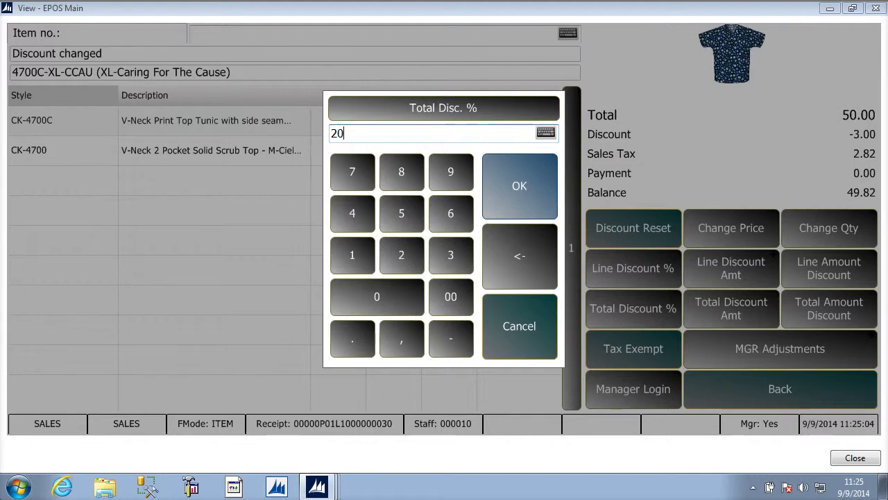
key(Return)
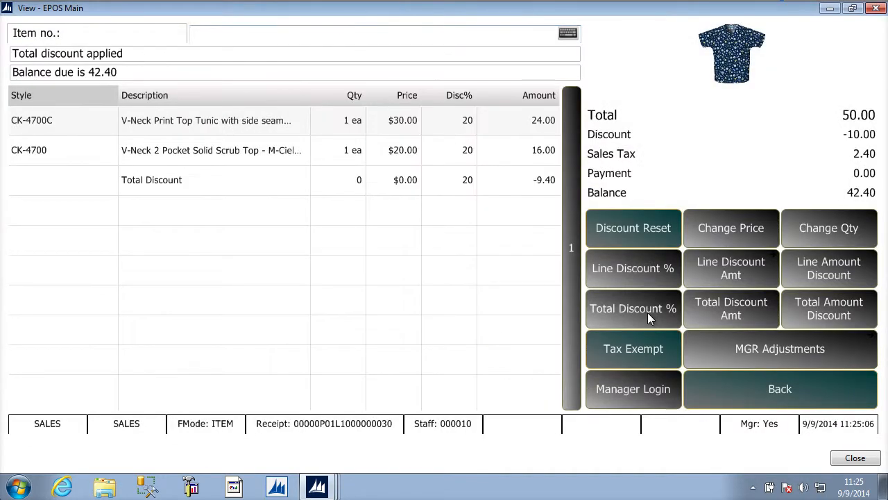